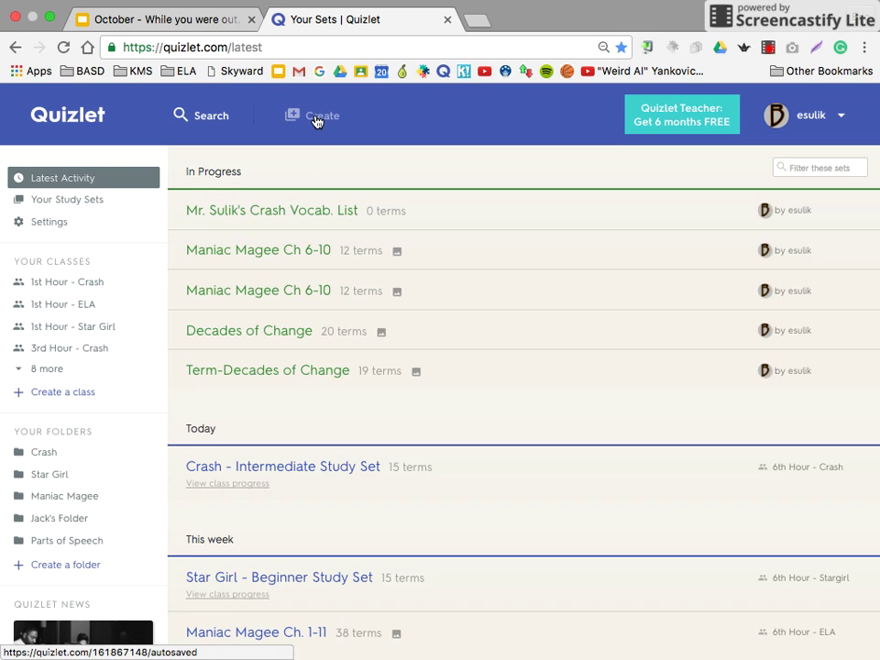
Start creating a study set and continue with the auto-saved Crash vocabulary list.
{"action": "left_click", "coordinate": [315, 121]}
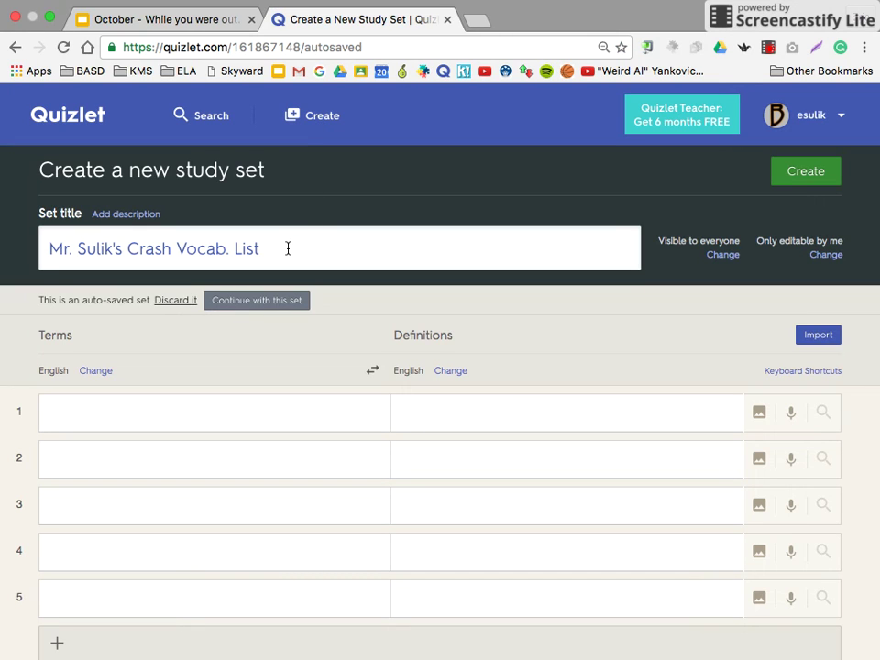
{"action": "left_click", "coordinate": [171, 248]}
{"action": "left_click", "coordinate": [250, 310]}
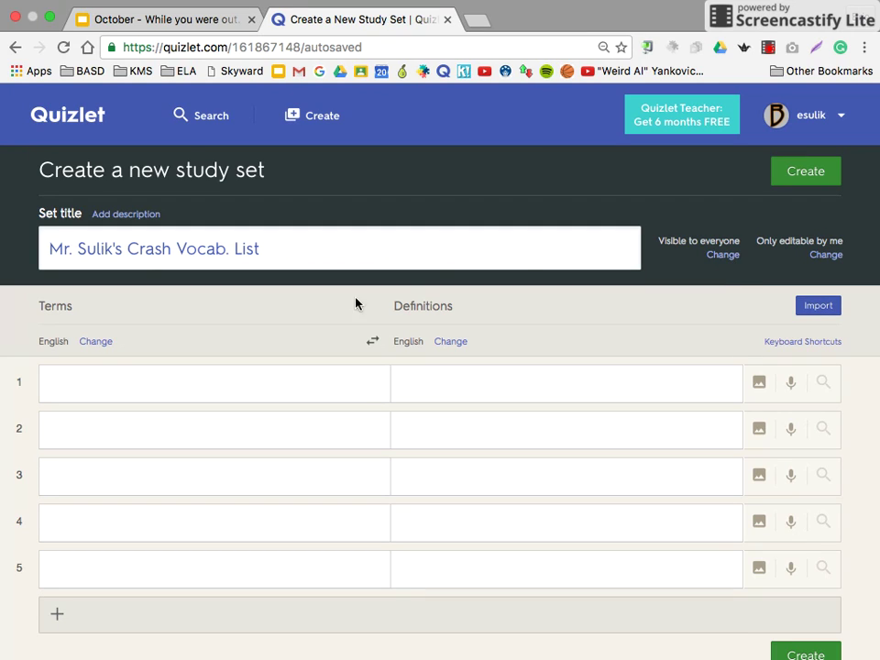
Enter "street" as the term in the first row of the study set.
{"action": "left_click", "coordinate": [289, 378]}
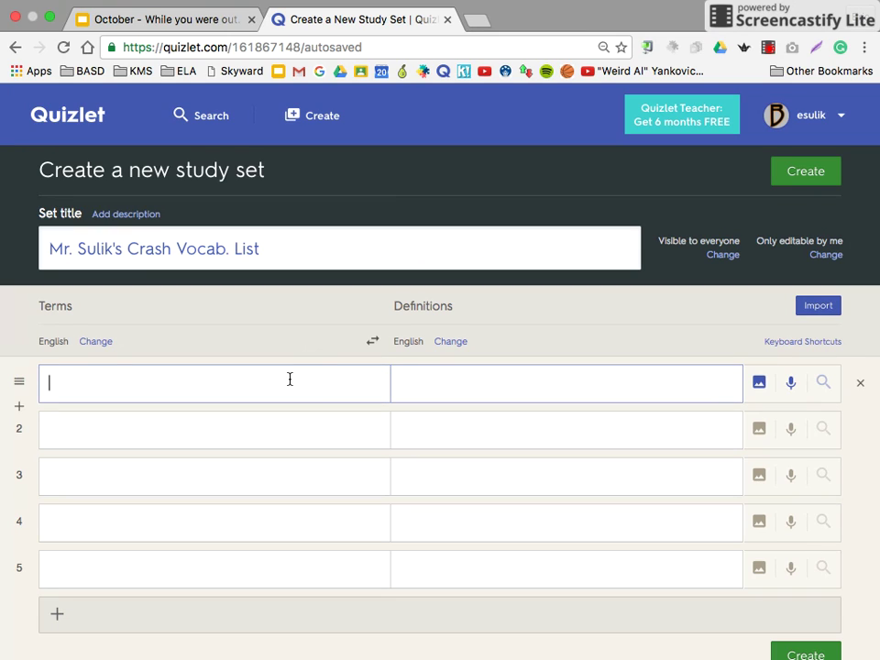
{"action": "type", "text": "street"}
{"action": "left_click", "coordinate": [443, 381]}
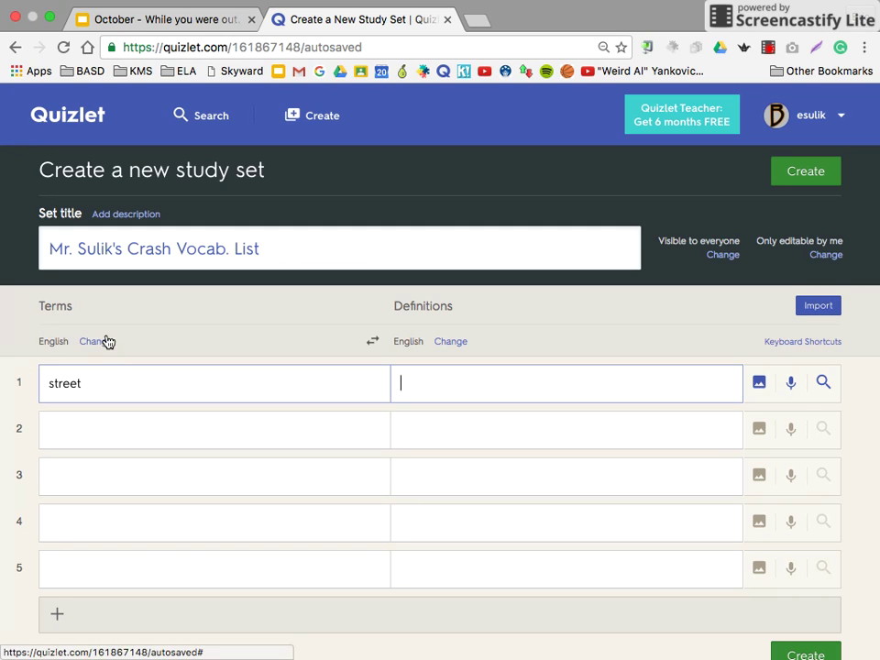
Look up suggested definitions for "street" and choose "public road in a city".
{"action": "mouse_move", "coordinate": [84, 401]}
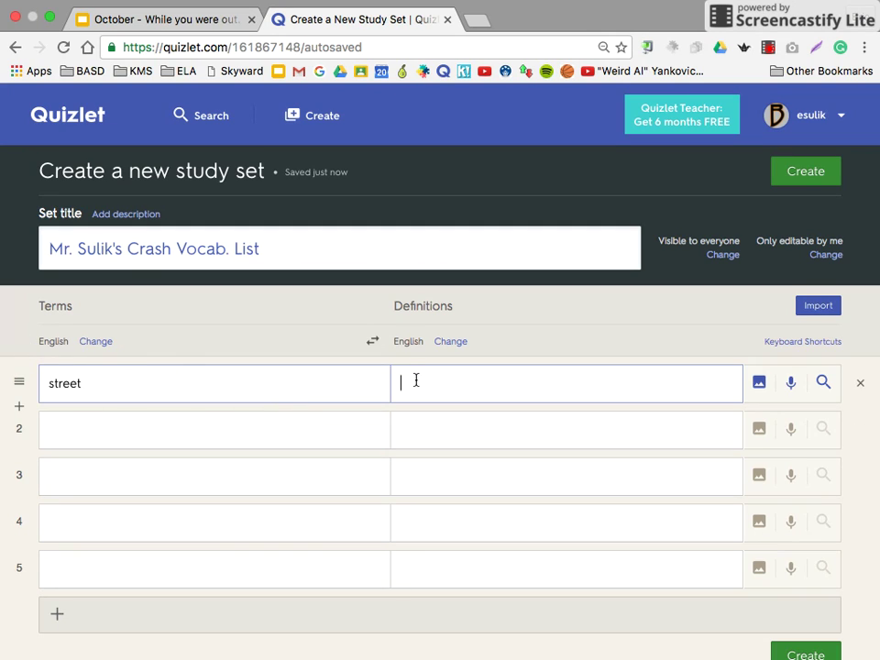
{"action": "left_click", "coordinate": [824, 386]}
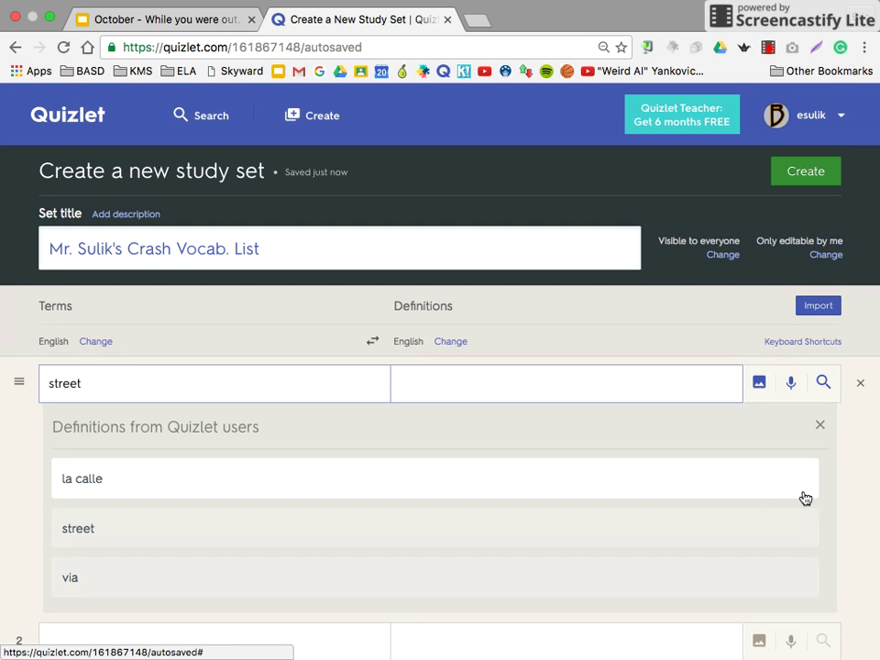
{"action": "key", "text": "Down"}
{"action": "key", "text": "Down"}
{"action": "key", "text": "Down"}
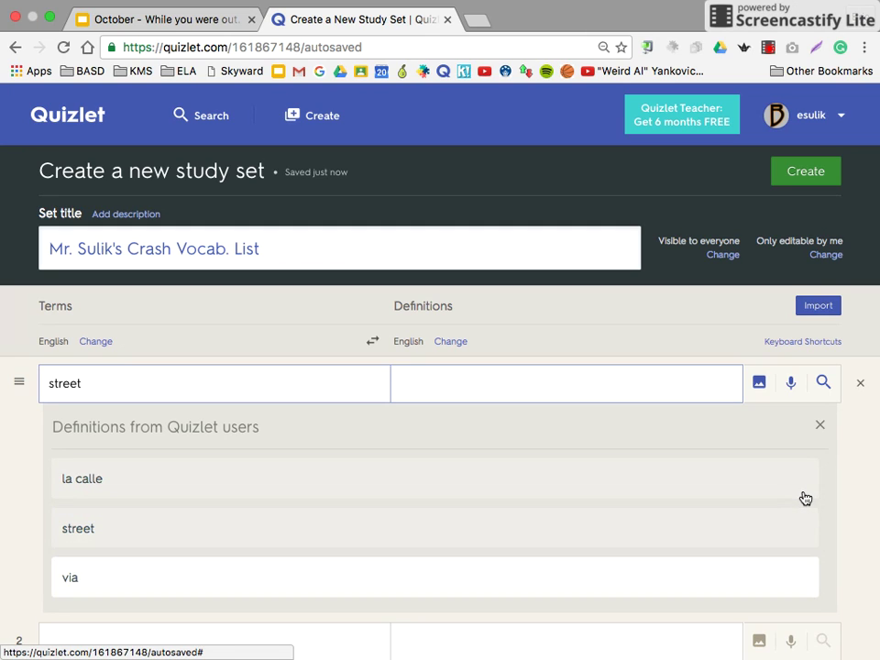
{"action": "key", "text": "Down"}
{"action": "key", "text": "Down"}
{"action": "key", "text": "Down"}
{"action": "key", "text": "Down"}
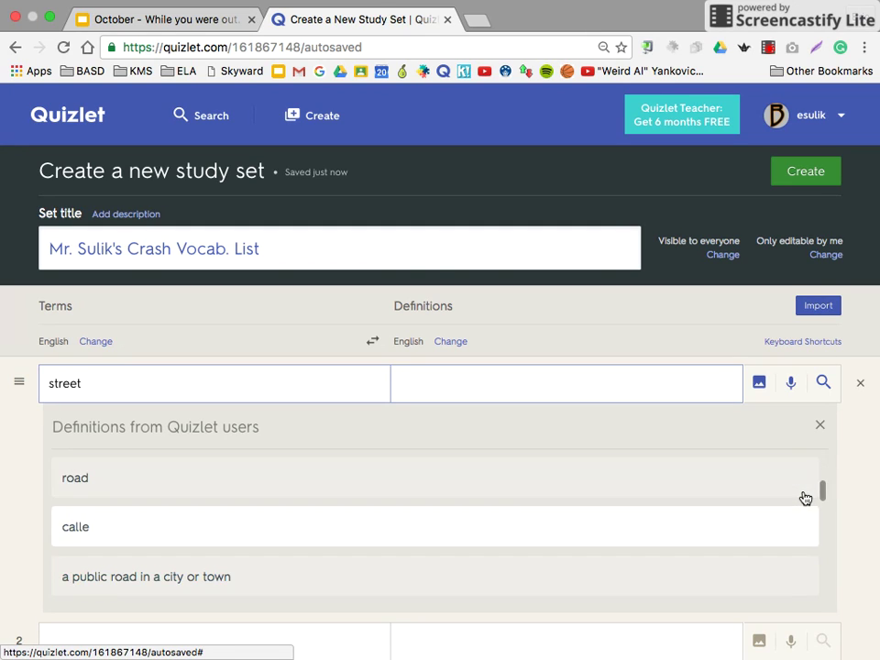
{"action": "key", "text": "Up"}
{"action": "key", "text": "Down"}
{"action": "key", "text": "Down"}
{"action": "key", "text": "Up"}
{"action": "key", "text": "Down"}
{"action": "key", "text": "Down"}
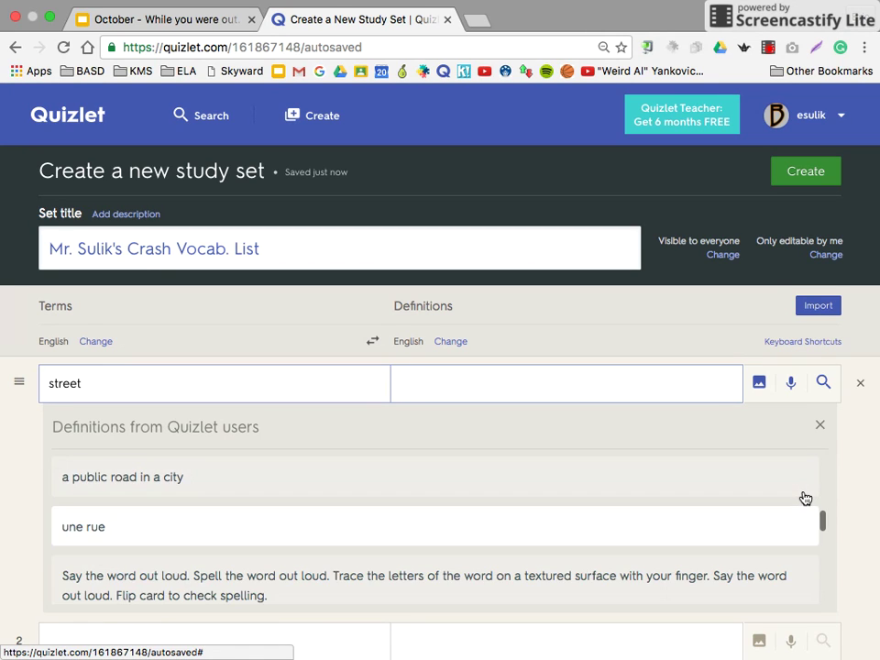
{"action": "key", "text": "Down"}
{"action": "key", "text": "Up"}
{"action": "key", "text": "Up"}
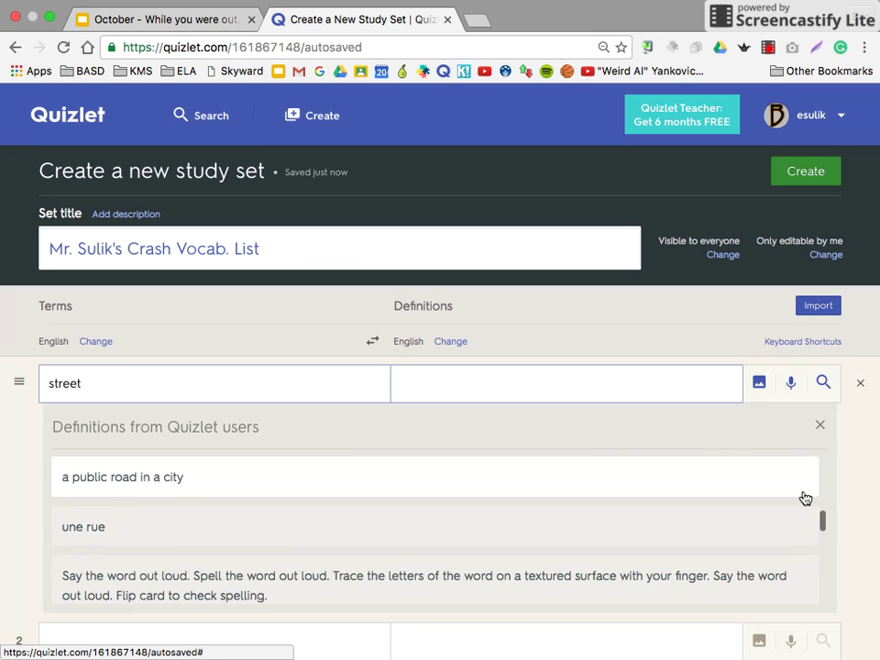
{"action": "key", "text": "Down"}
{"action": "key", "text": "Down"}
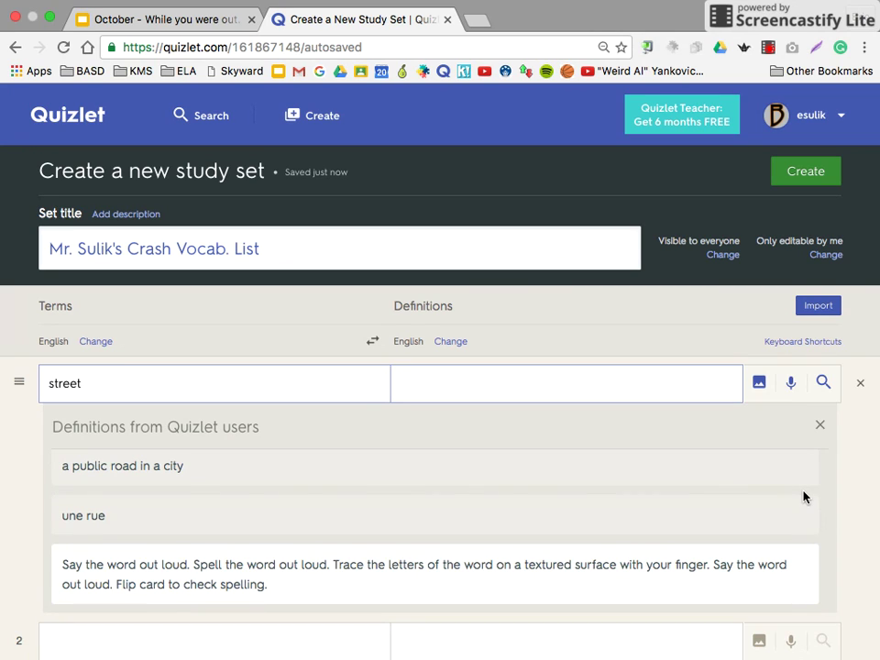
{"action": "scroll", "coordinate": [802, 498], "scroll_direction": "down", "scroll_amount": 2}
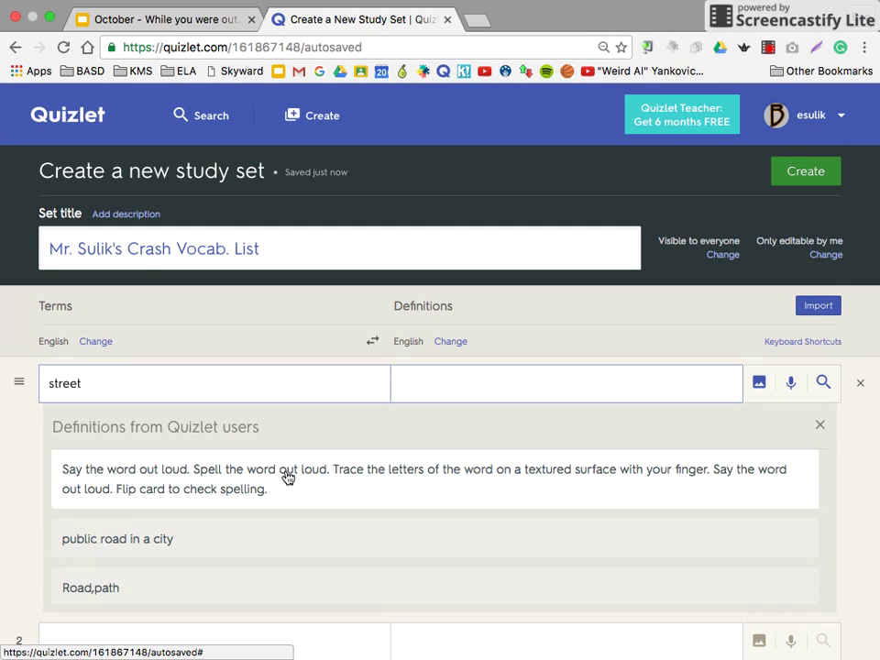
{"action": "left_click", "coordinate": [154, 548]}
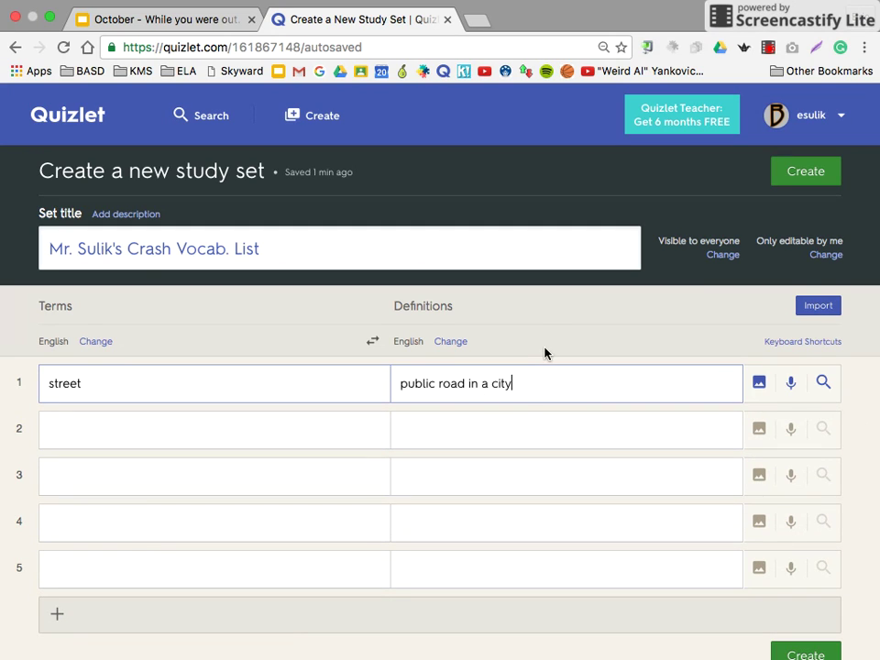
{"action": "type", "text": "add wored"}
{"action": "key", "text": "BackSpace"}
{"action": "key", "text": "BackSpace"}
{"action": "type", "text": "ds."}
{"action": "key", "text": "BackSpace"}
{"action": "key", "text": "BackSpace"}
{"action": "key", "text": "BackSpace"}
{"action": "key", "text": "BackSpace"}
{"action": "key", "text": "BackSpace"}
{"action": "key", "text": "BackSpace"}
{"action": "key", "text": "BackSpace"}
{"action": "key", "text": "BackSpace"}
{"action": "key", "text": "BackSpace"}
{"action": "key", "text": "BackSpace"}
{"action": "key", "text": "BackSpace"}
{"action": "left_click", "coordinate": [479, 21]}
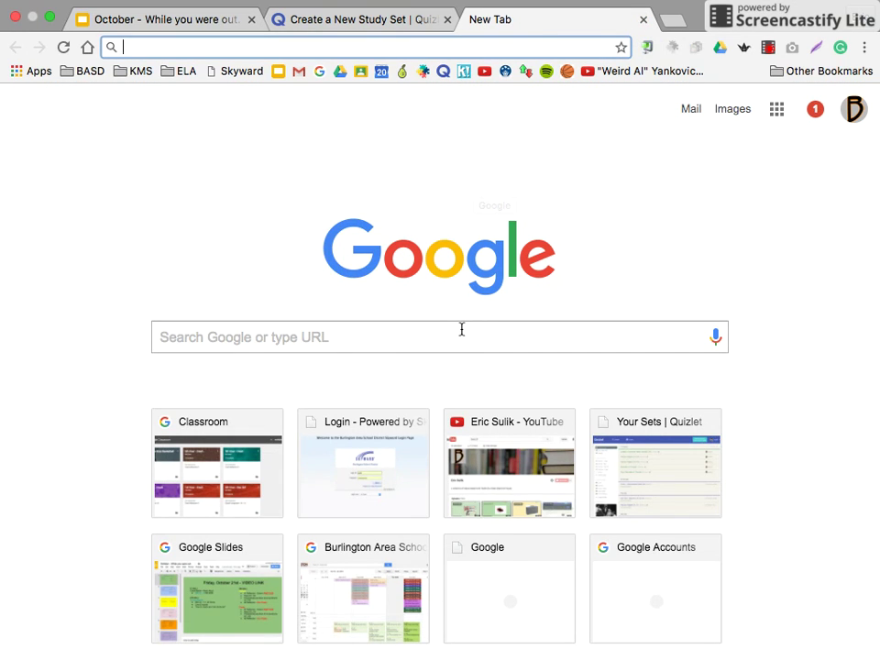
{"action": "left_click", "coordinate": [642, 21]}
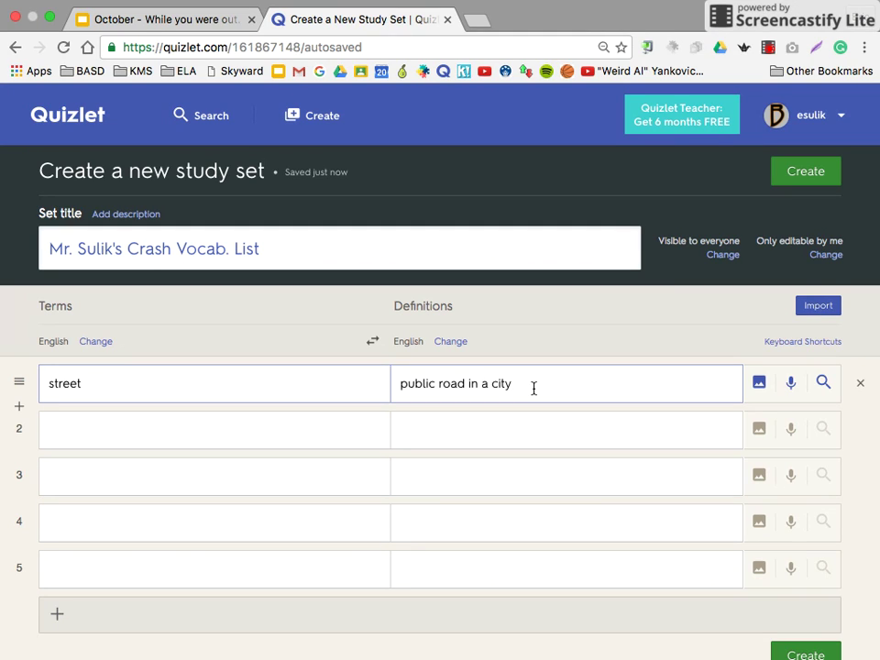
Add the image of a city street with red double-decker buses to the "street" definition and view it enlarged.
{"action": "left_click", "coordinate": [292, 392]}
{"action": "left_click", "coordinate": [465, 378]}
{"action": "left_click", "coordinate": [759, 389]}
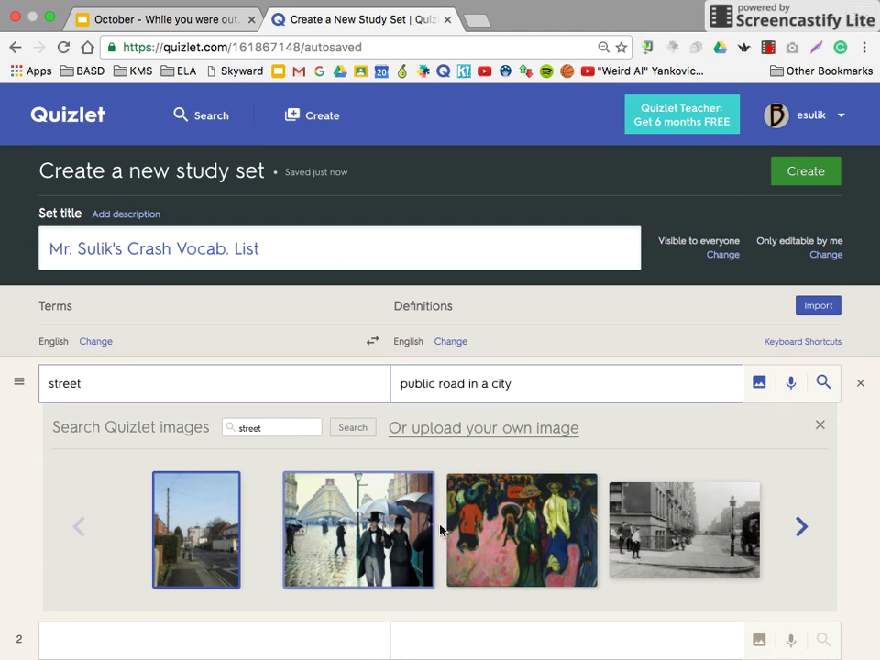
{"action": "left_click", "coordinate": [799, 526]}
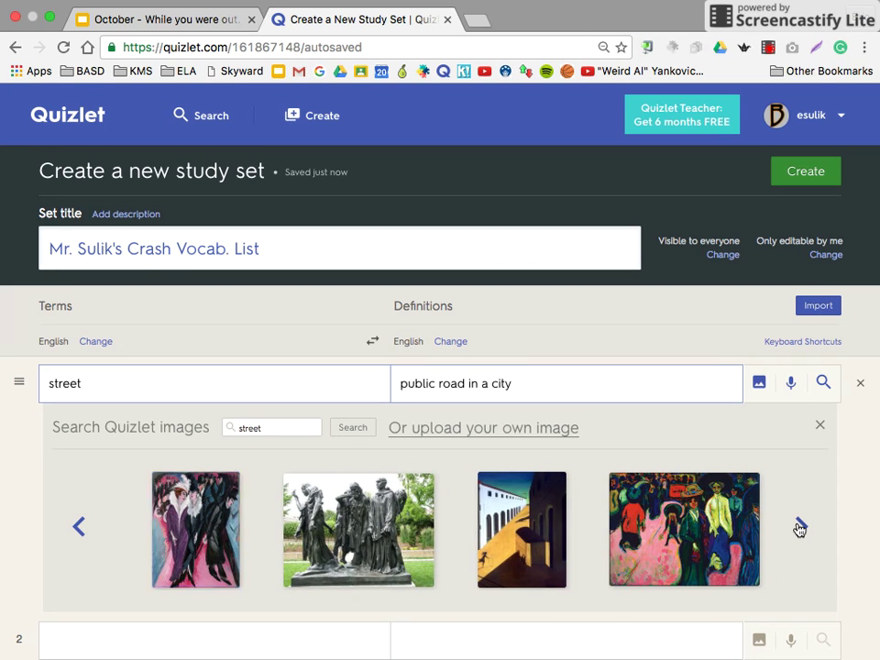
{"action": "left_click", "coordinate": [799, 527]}
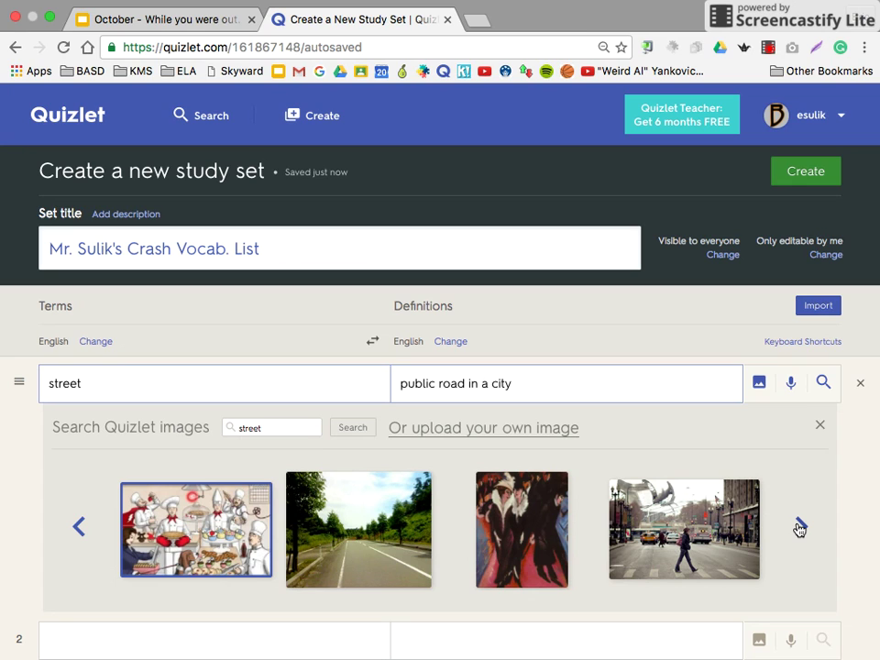
{"action": "left_click", "coordinate": [800, 527]}
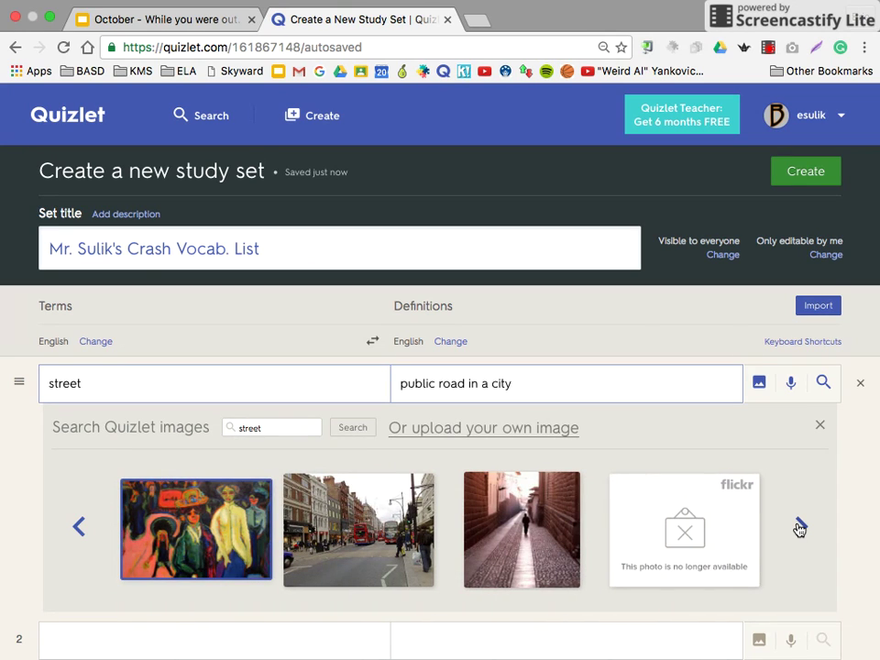
{"action": "left_click", "coordinate": [356, 522]}
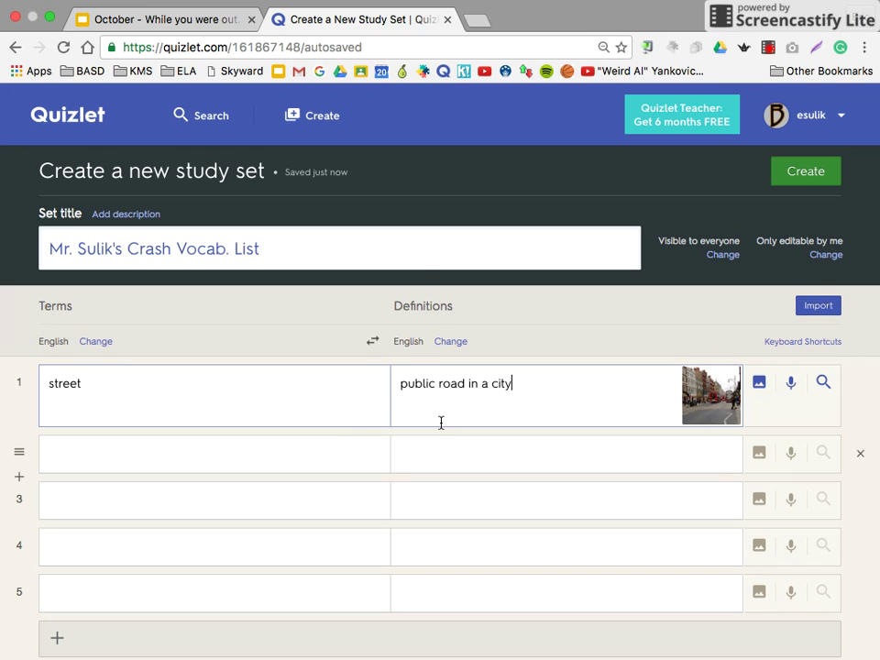
{"action": "left_click", "coordinate": [713, 392]}
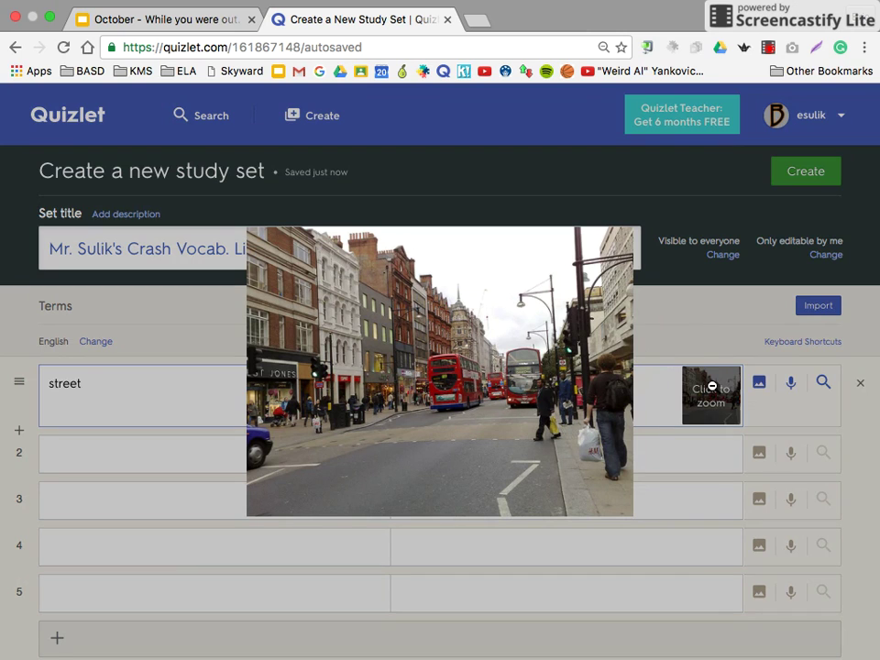
{"action": "left_click", "coordinate": [715, 322]}
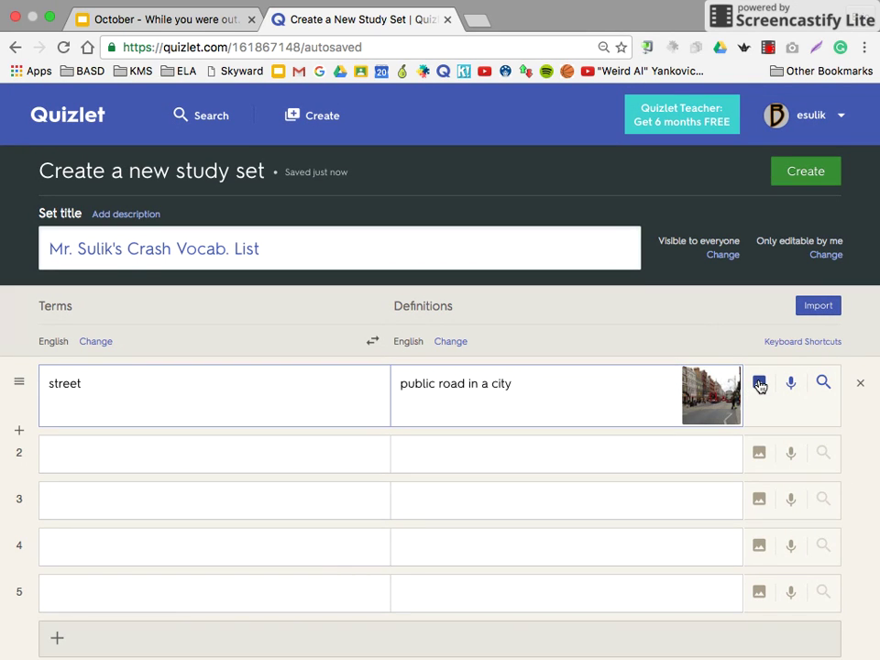
Replace the "street" card's image with the black-and-white photo of a street corner.
{"action": "left_click", "coordinate": [759, 384]}
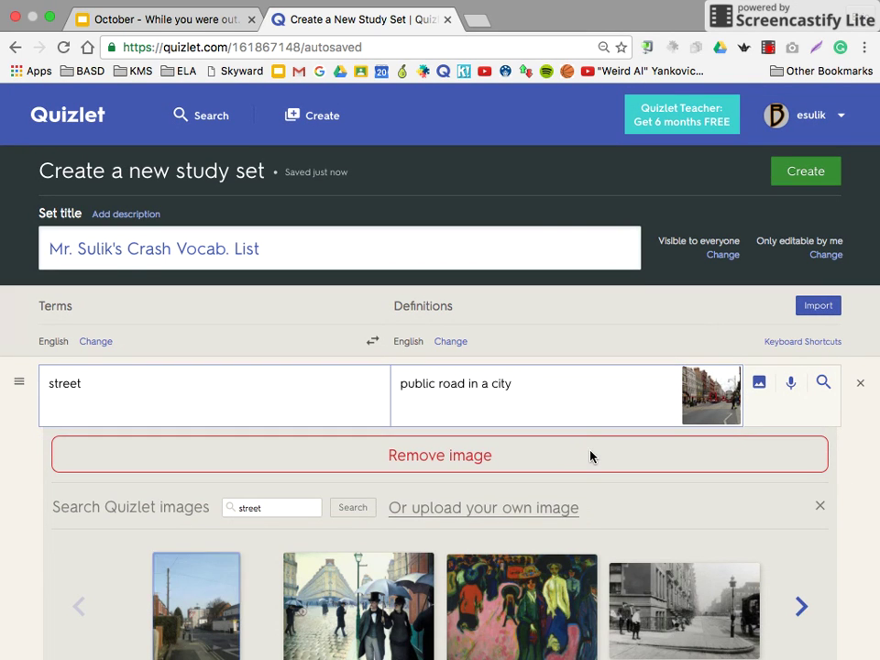
{"action": "left_click", "coordinate": [590, 456]}
{"action": "left_click", "coordinate": [572, 228]}
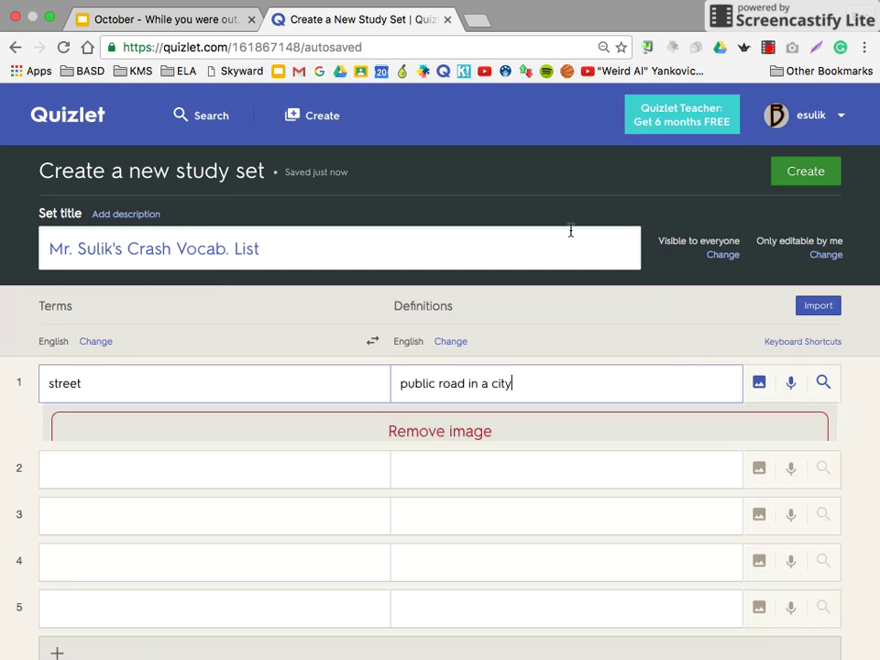
{"action": "left_click", "coordinate": [760, 385]}
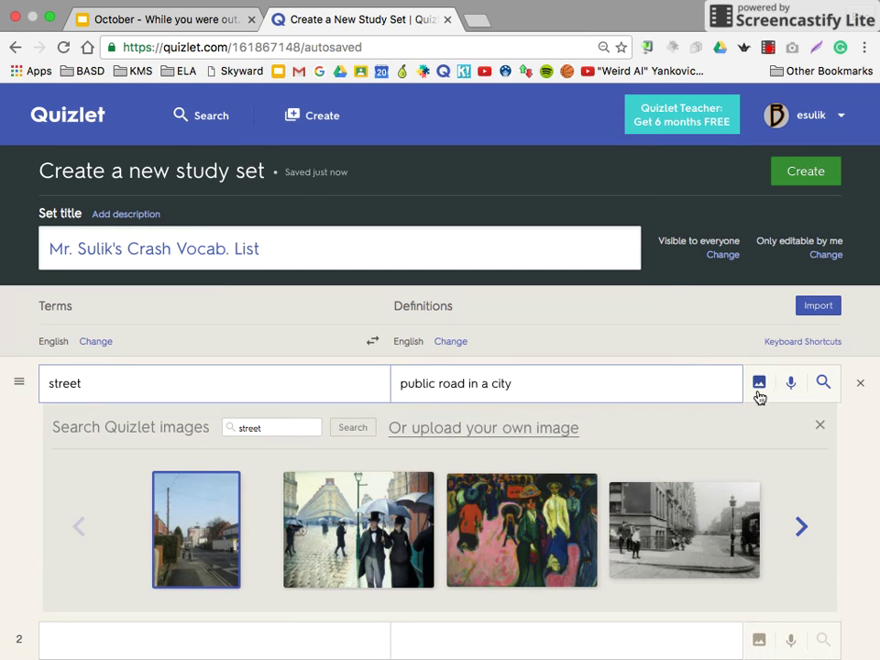
{"action": "left_click", "coordinate": [641, 511]}
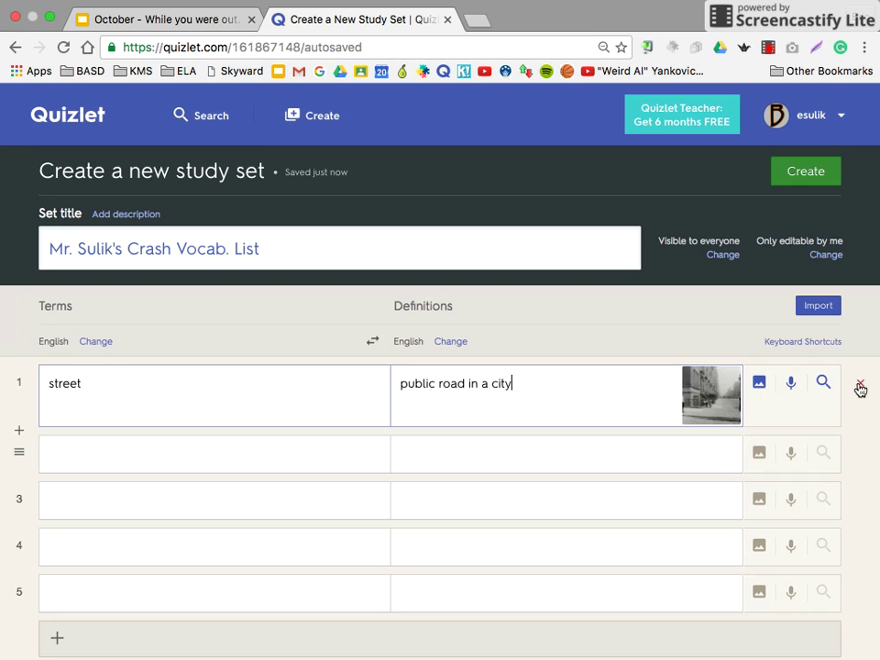
Delete the "street" row and add two blank rows, one below the first row and one at the end of the list.
{"action": "left_click", "coordinate": [860, 385]}
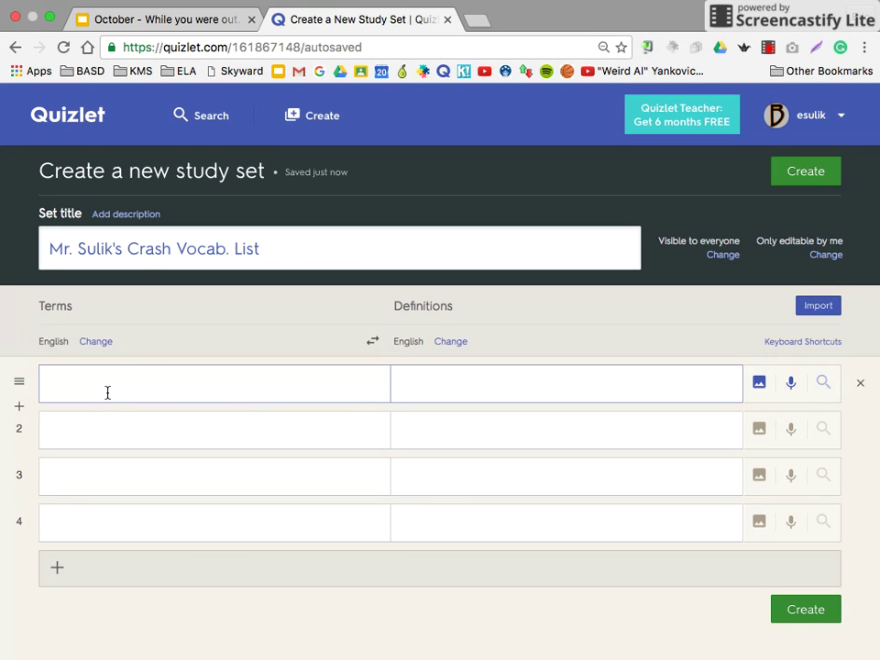
{"action": "left_click", "coordinate": [22, 411]}
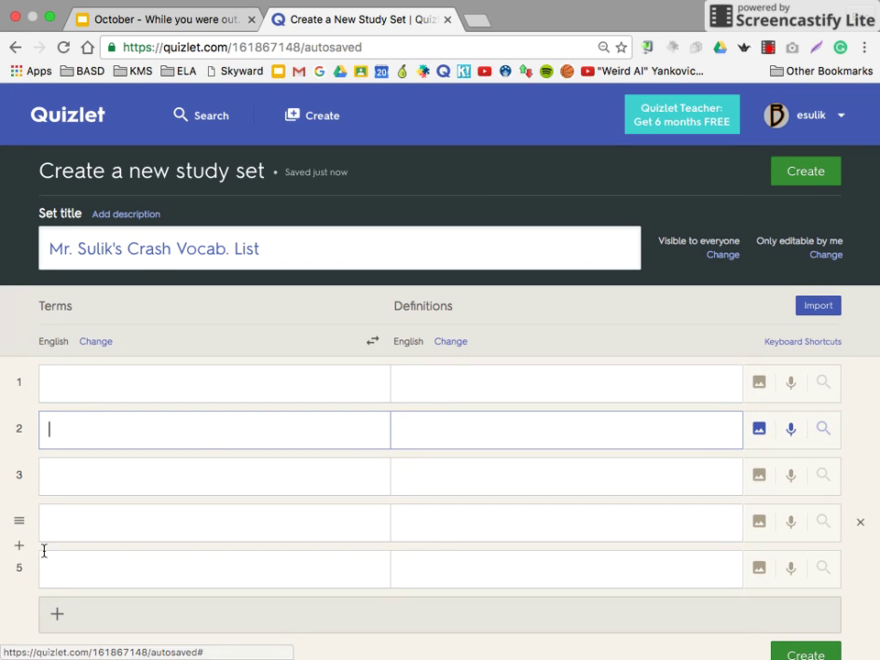
{"action": "left_click", "coordinate": [58, 616]}
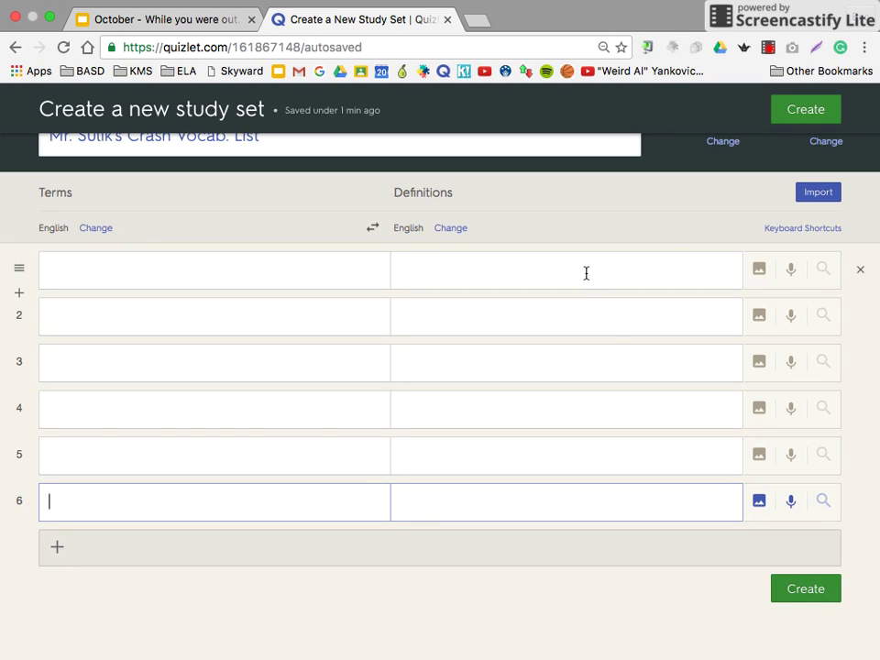
{"action": "left_click", "coordinate": [359, 284]}
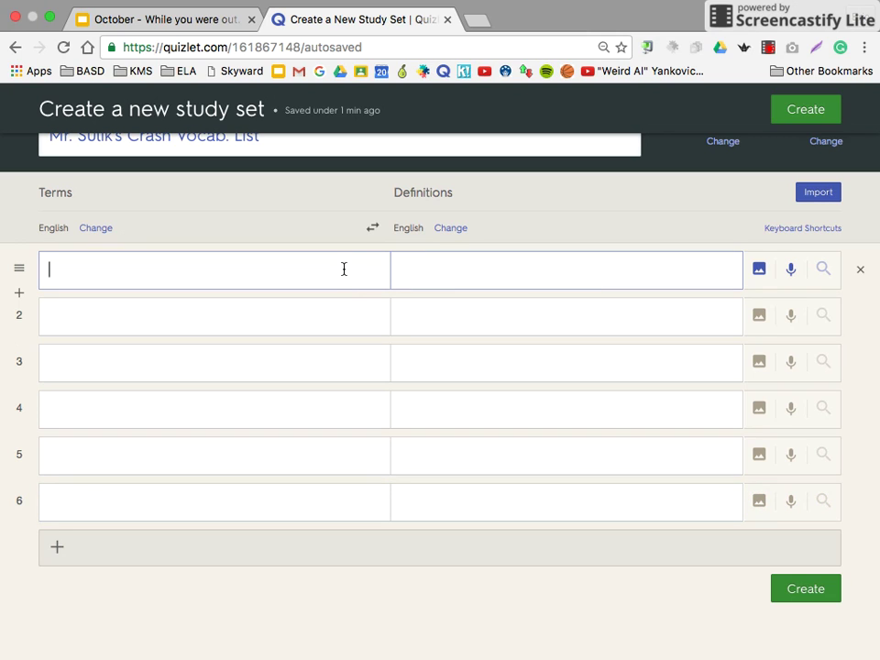
{"action": "left_click", "coordinate": [359, 308]}
{"action": "left_click", "coordinate": [446, 313]}
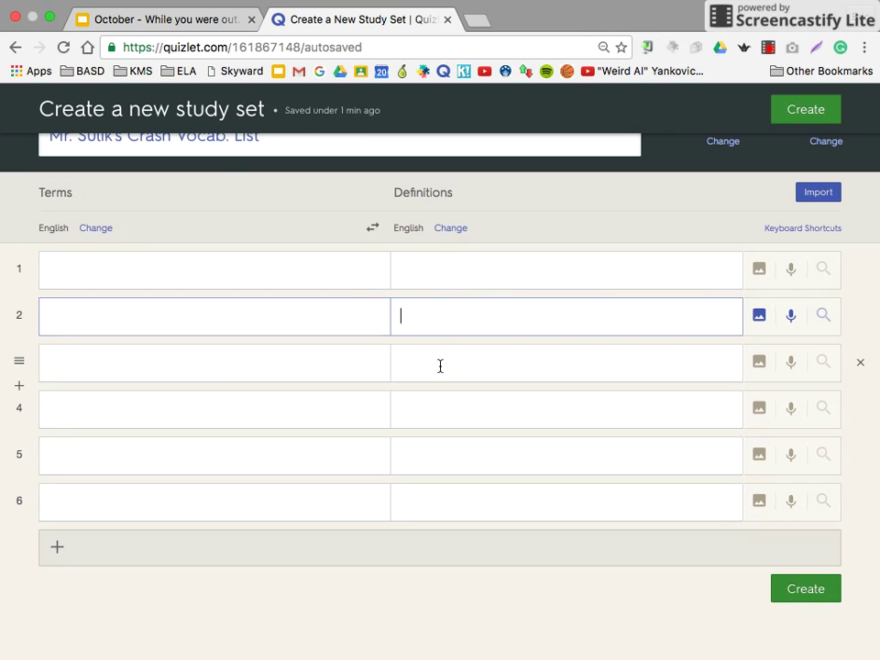
{"action": "left_click", "coordinate": [438, 367]}
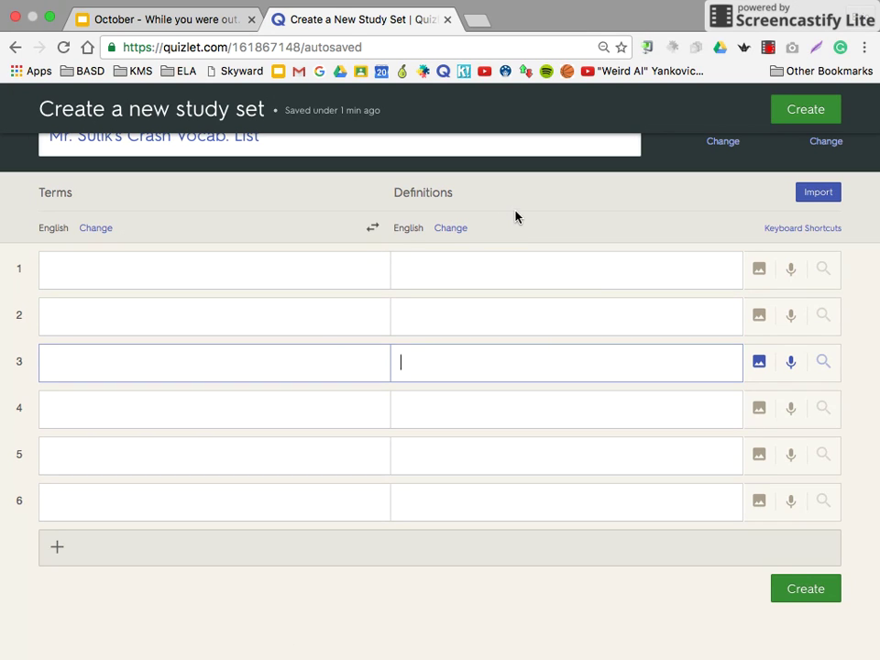
{"action": "left_click", "coordinate": [483, 258]}
{"action": "left_click", "coordinate": [451, 308]}
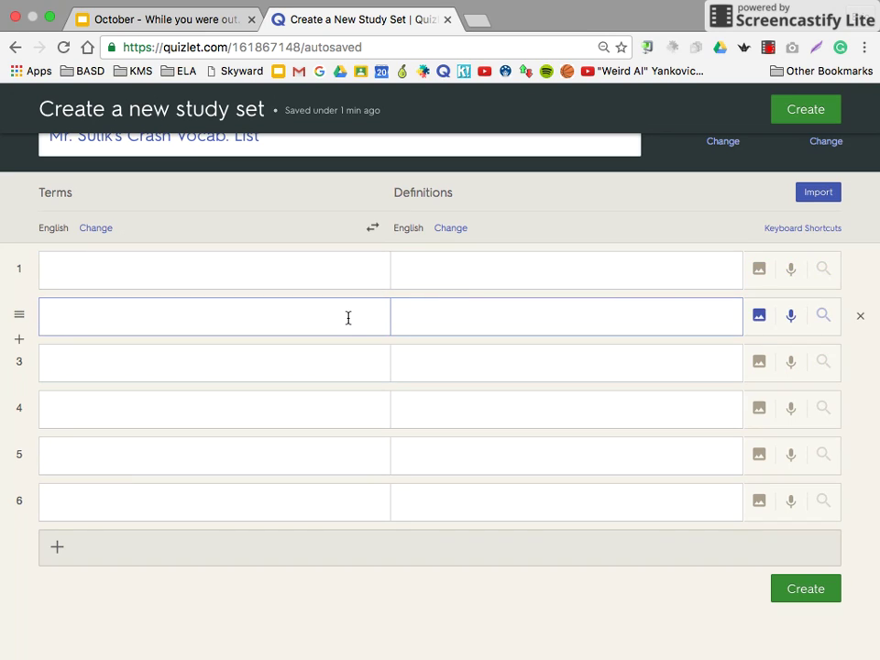